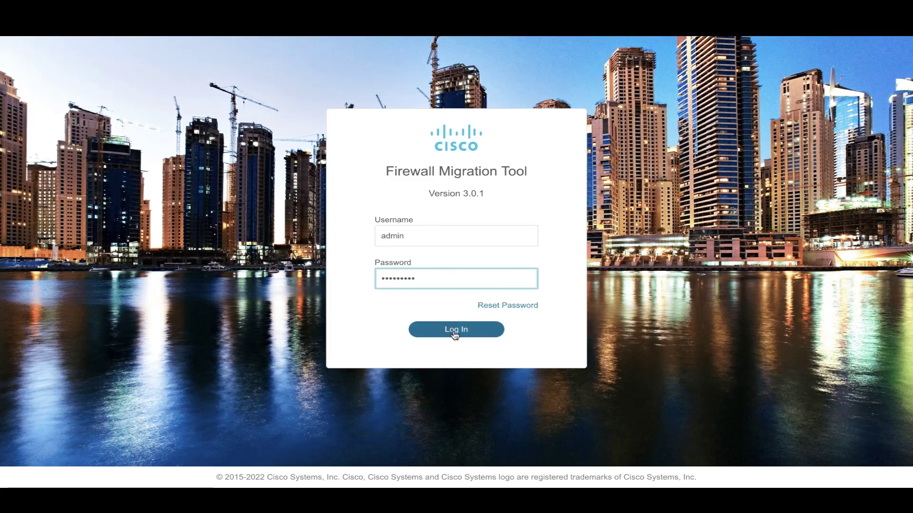
Sign in and start a migration with Palo Alto Networks (6.1+) as the source firewall vendor.
left_click(454, 335)
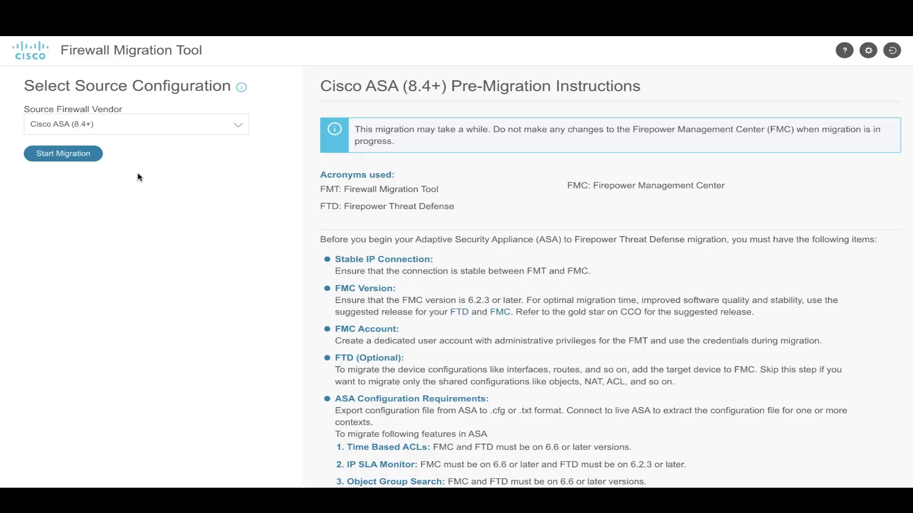
left_click(141, 132)
left_click(101, 242)
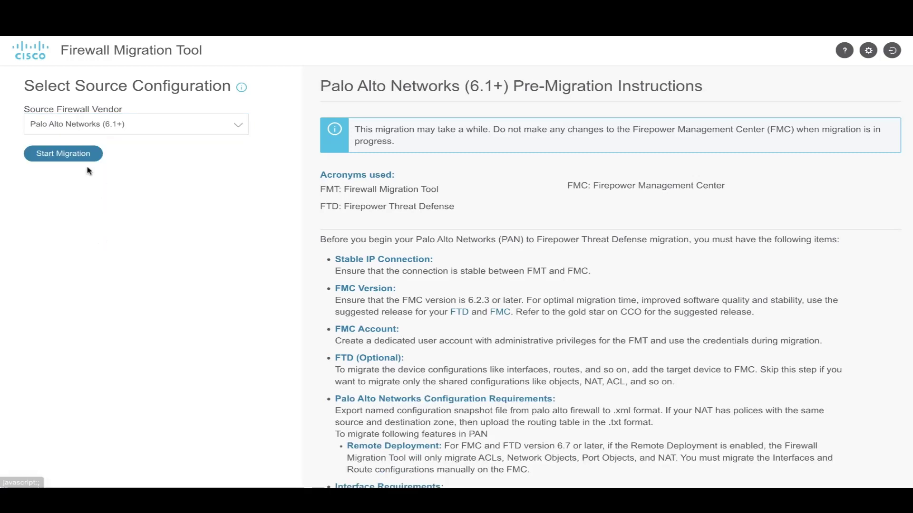
left_click(61, 153)
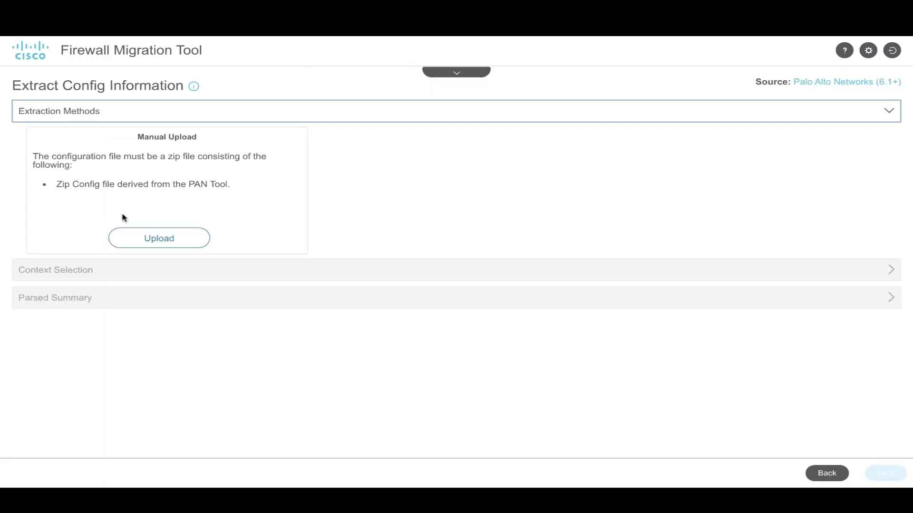
Upload the Palo Alto configuration zip for parsing.
left_click(159, 238)
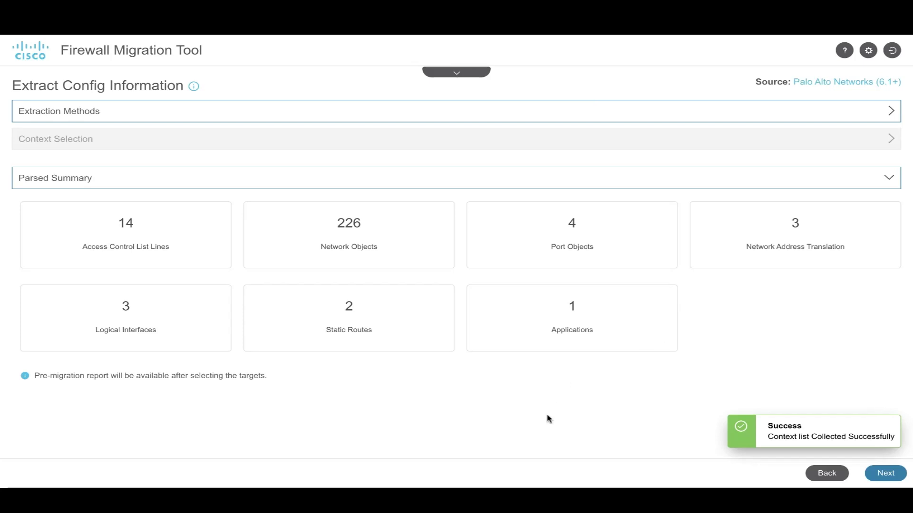
scroll(492, 411, "down", 1)
scroll(492, 411, "up", 1)
Connect to the FMC at fmc.cisco.com.
left_click(893, 473)
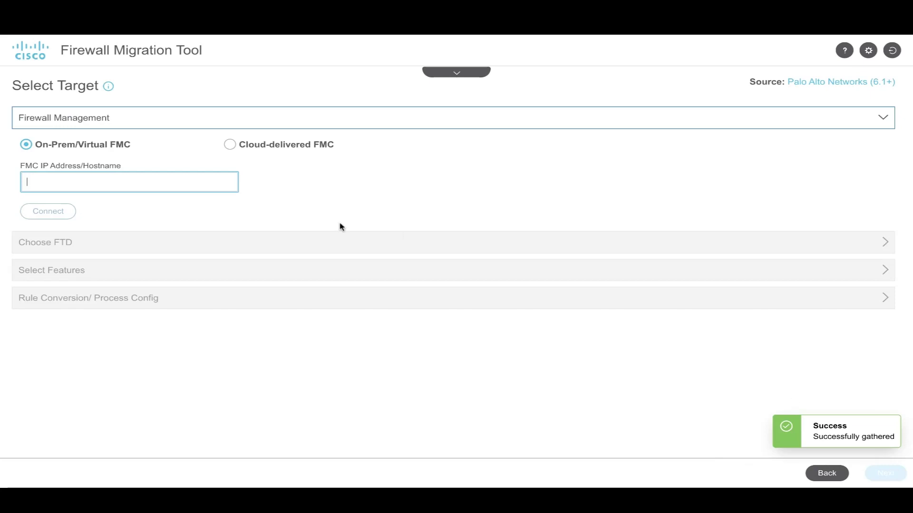
type("fmc.cisco.com")
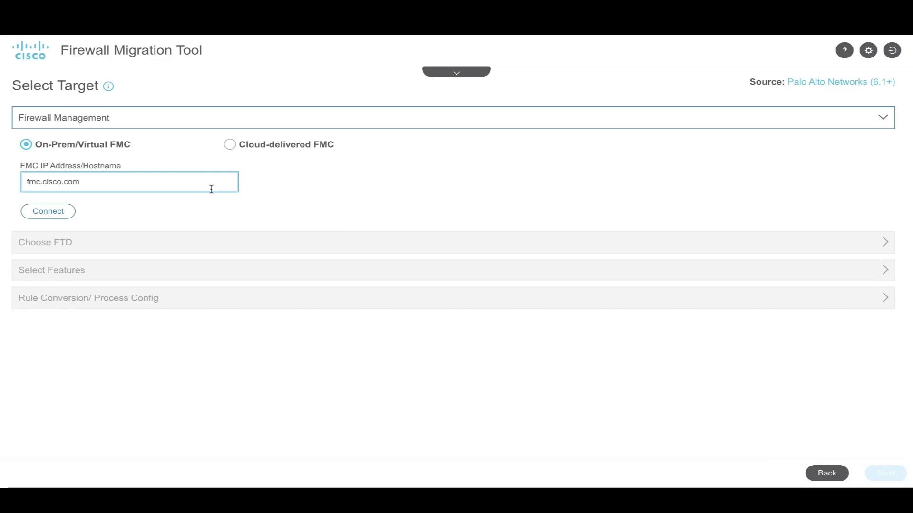
key("Return")
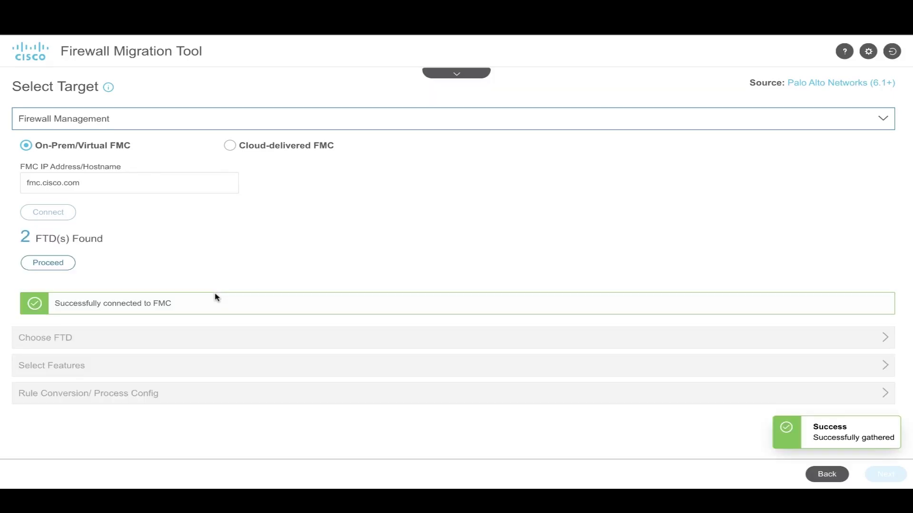
Select FTDv-33 as the target FTD device.
left_click(48, 263)
left_click(73, 208)
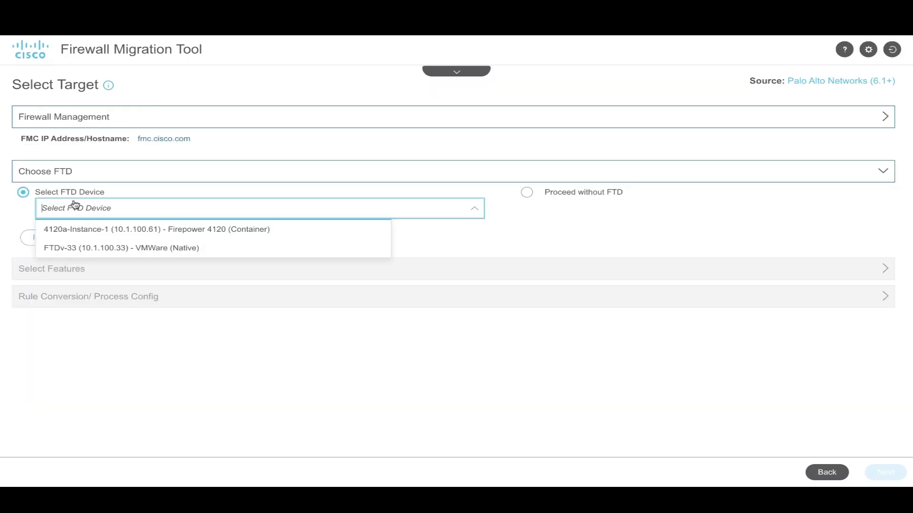
left_click(73, 249)
left_click(45, 238)
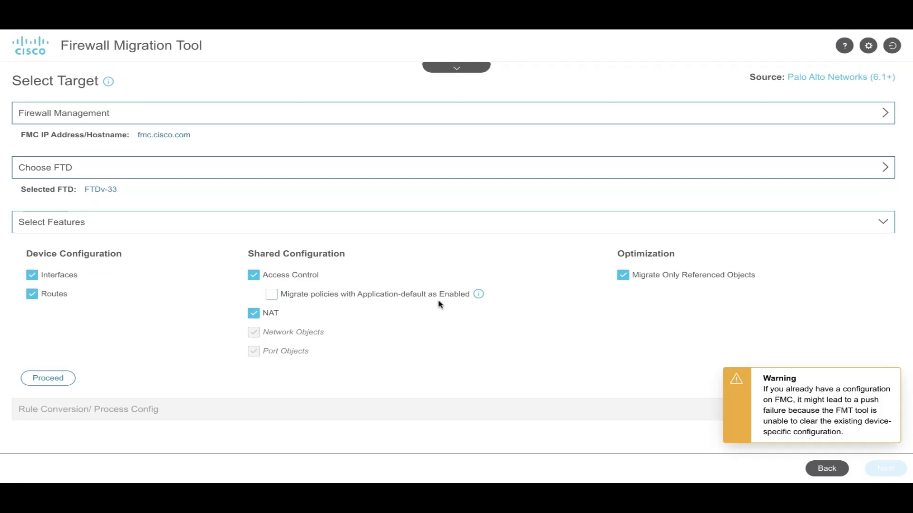
Enable 'Migrate policies with Application-default as Enabled', confirm the features and start conversion.
mouse_move(478, 295)
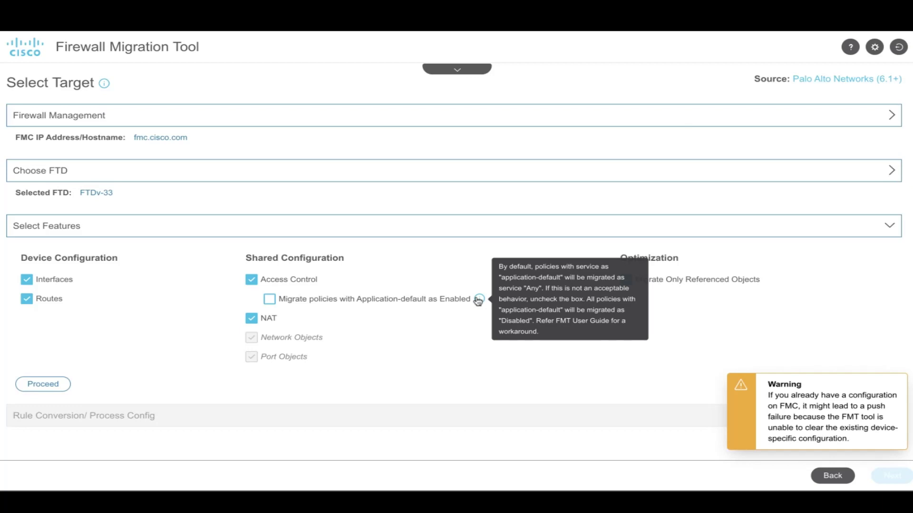
left_click(269, 299)
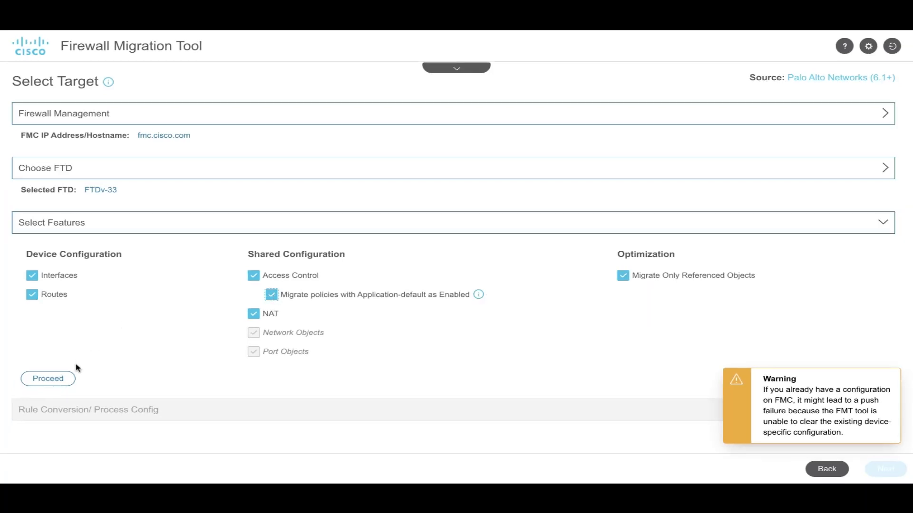
left_click(56, 379)
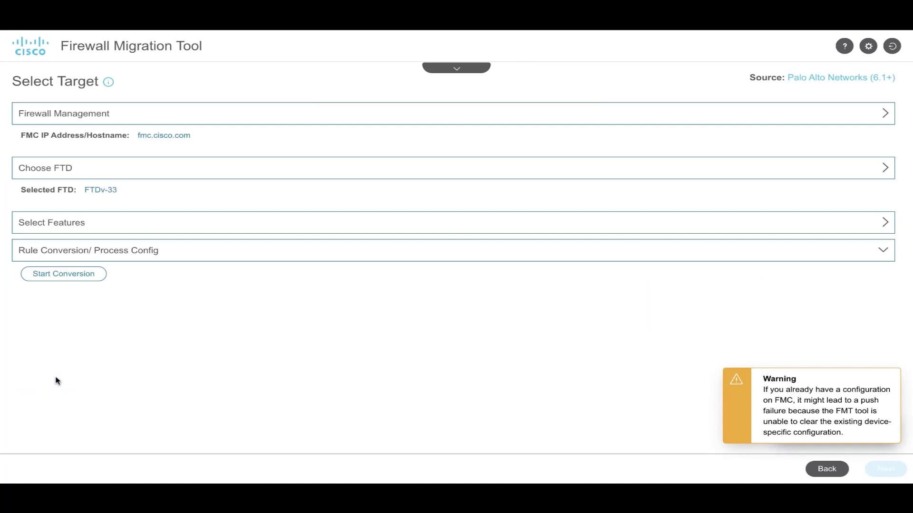
left_click(66, 277)
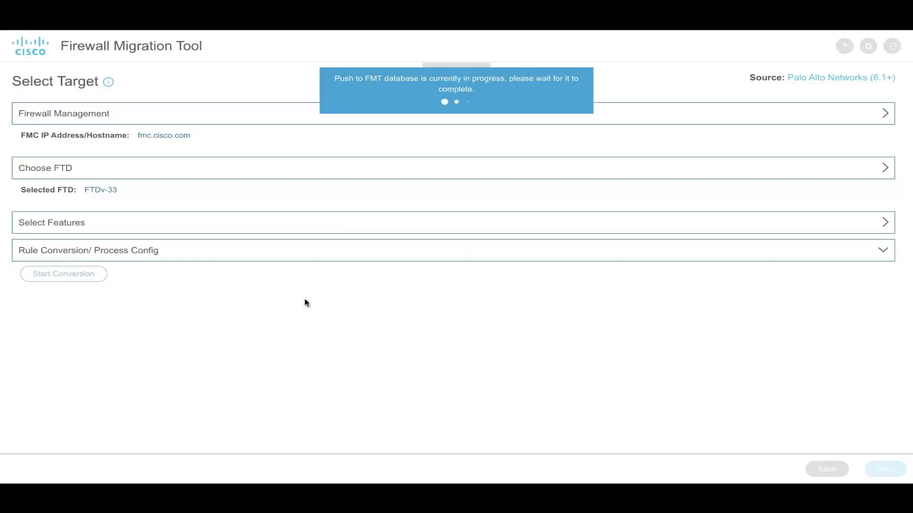
Download and open the pre-migration report once conversion finishes with 0 parsing errors.
scroll(526, 325, "down", 1)
scroll(526, 325, "down", 2)
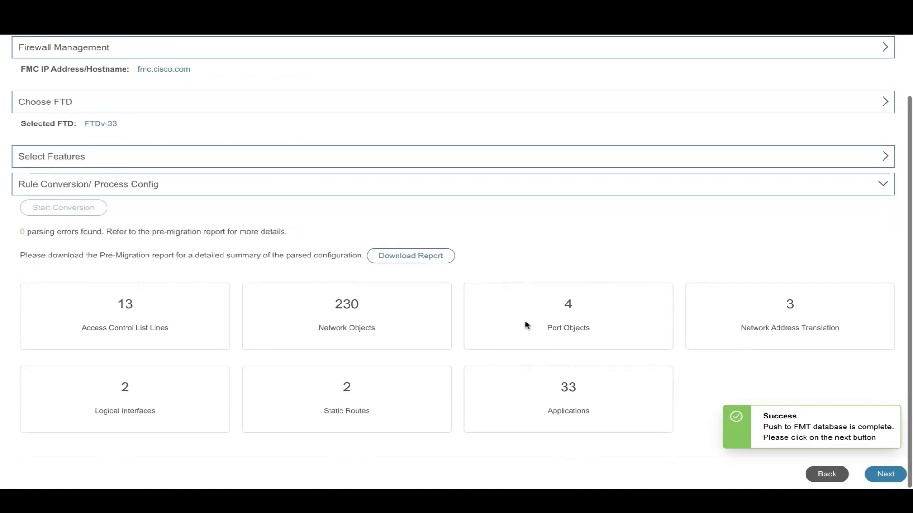
left_click(407, 261)
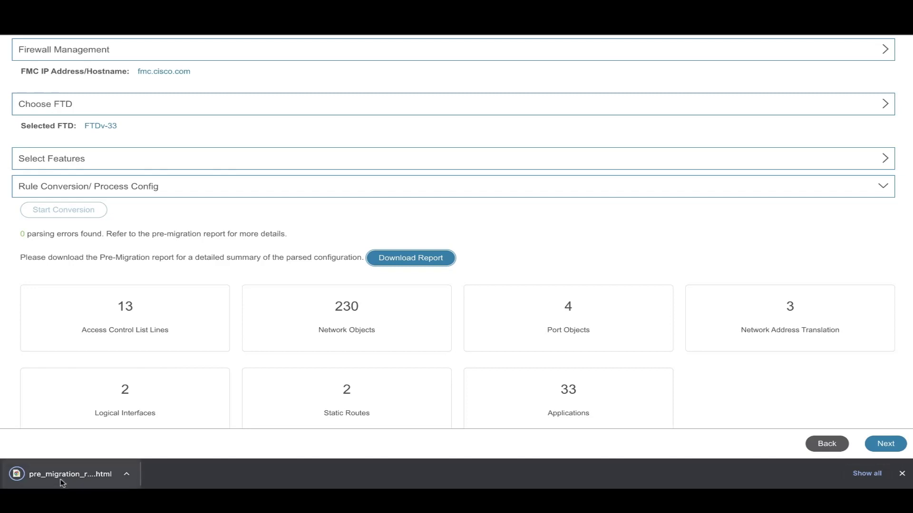
left_click(60, 478)
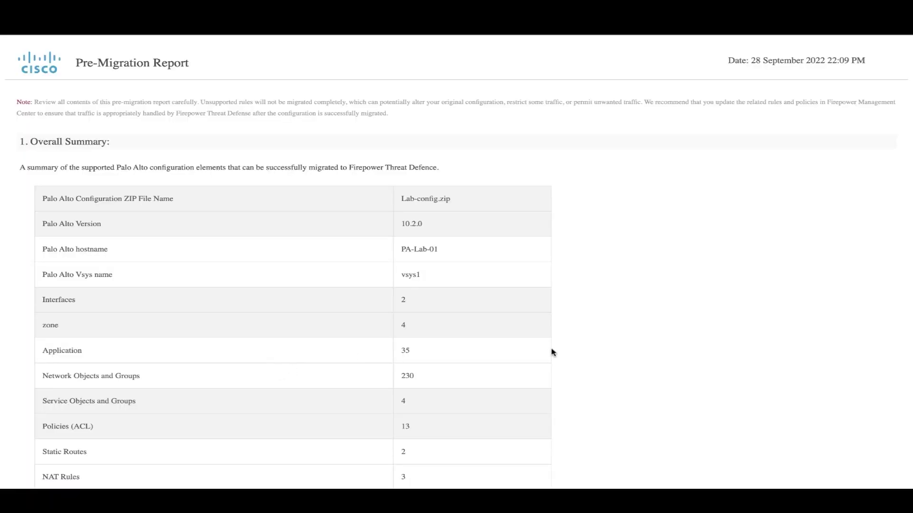
Scroll the pre-migration report to section 5.b and expand the ignored Test-rule's XML.
scroll(551, 351, "down", 4)
scroll(552, 352, "down", 5)
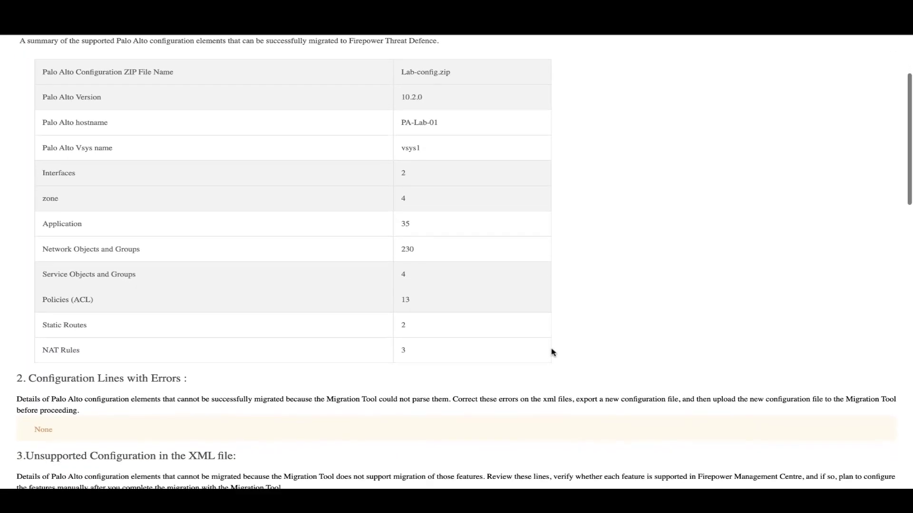
scroll(551, 352, "down", 4)
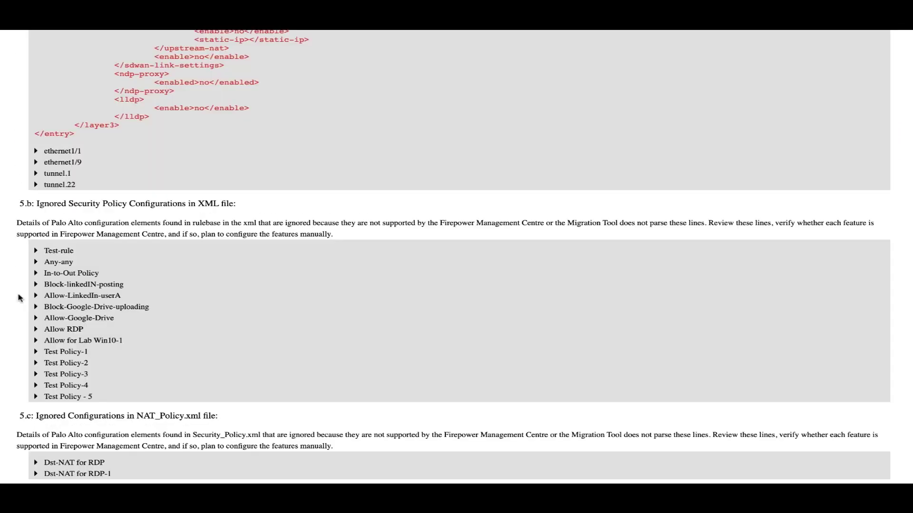
left_click(36, 251)
scroll(25, 332, "down", 1)
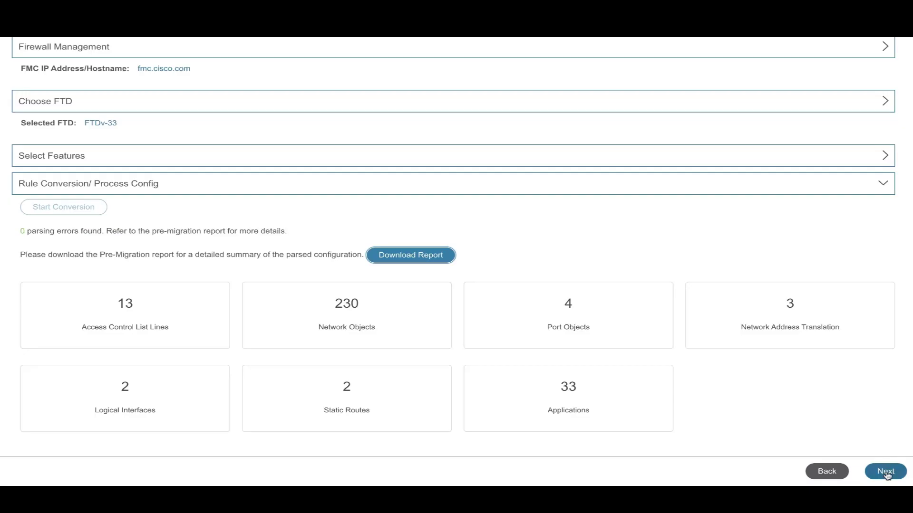
left_click(885, 471)
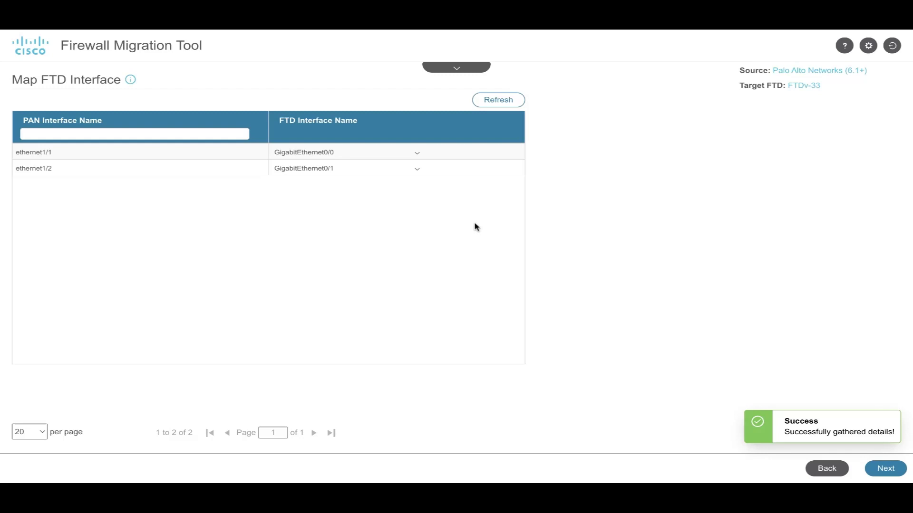
Map ethernet1/2 to the FTD interface GigabitEthernet0/1.
left_click(346, 168)
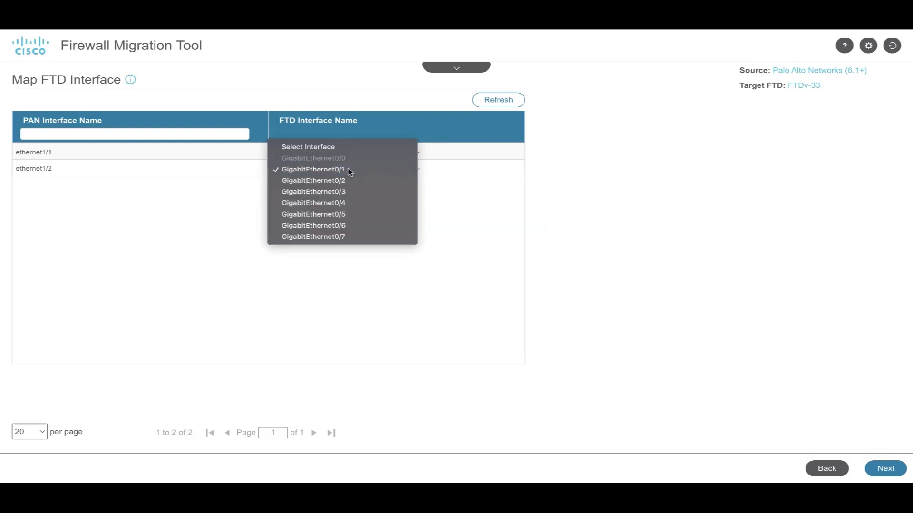
left_click(353, 170)
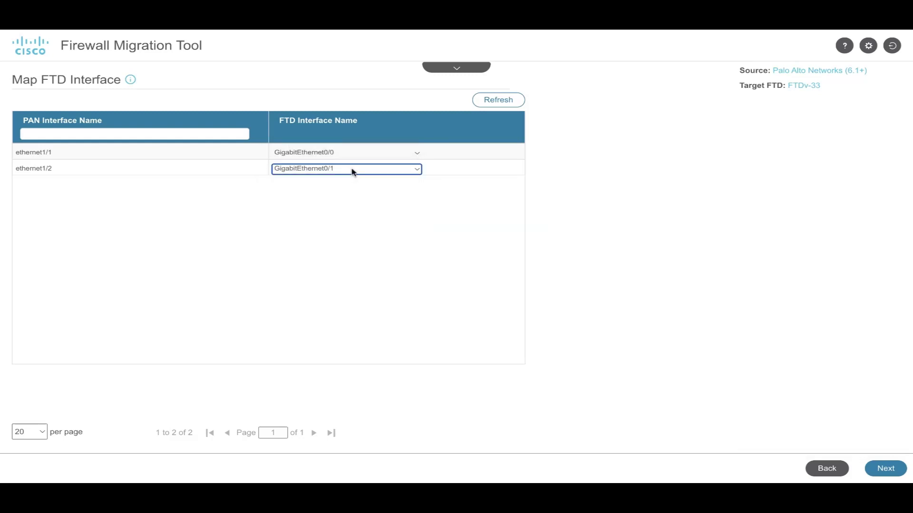
left_click(884, 468)
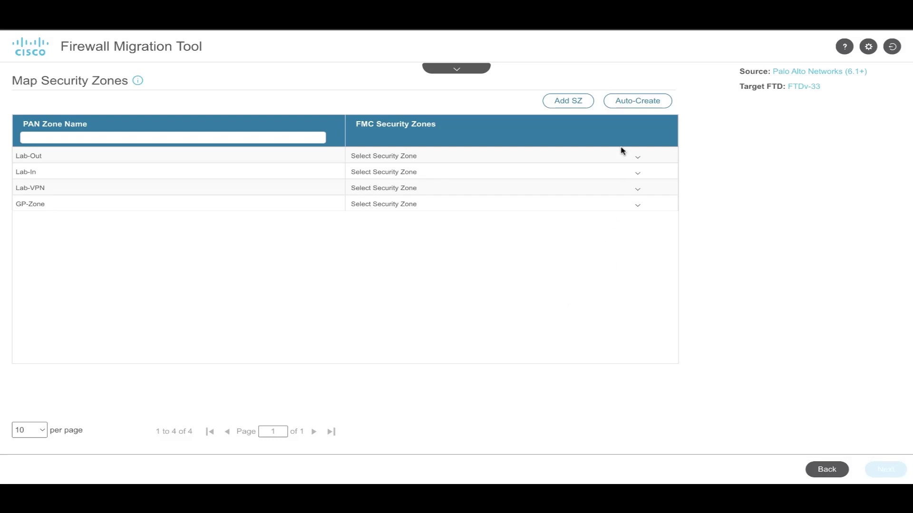
Auto-create FMC security zones for Lab-Out, Lab-In, Lab-VPN and GP-Zone.
left_click(633, 107)
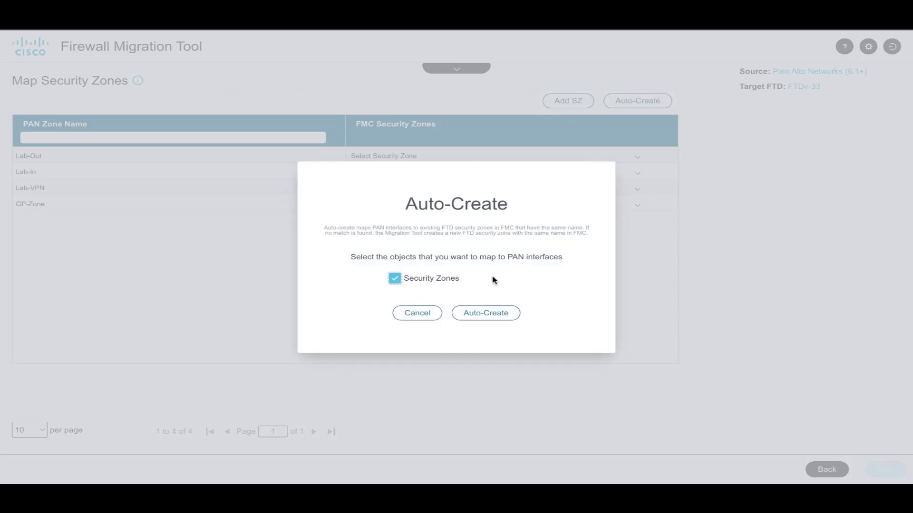
left_click(495, 313)
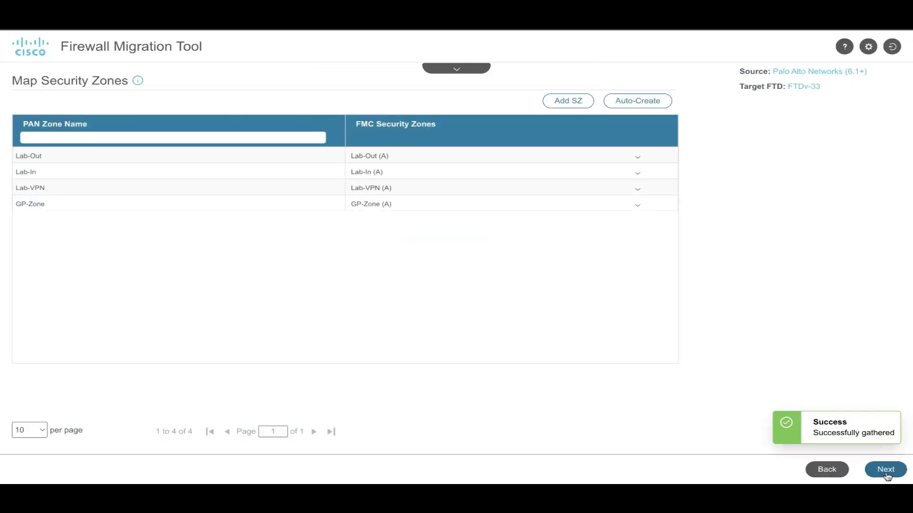
left_click(887, 474)
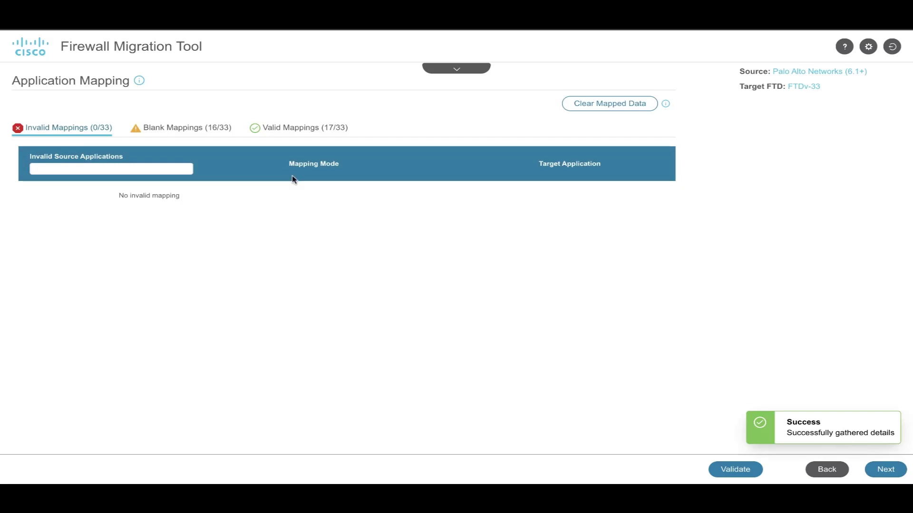
Among the blank mappings, map linkedin-posting by Application to LinkedIn Upload.
left_click(183, 132)
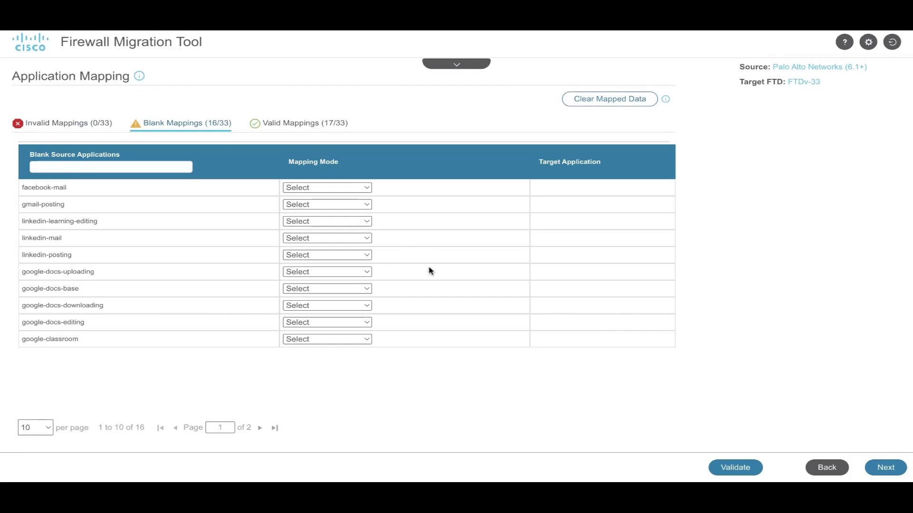
left_click(324, 255)
left_click(323, 265)
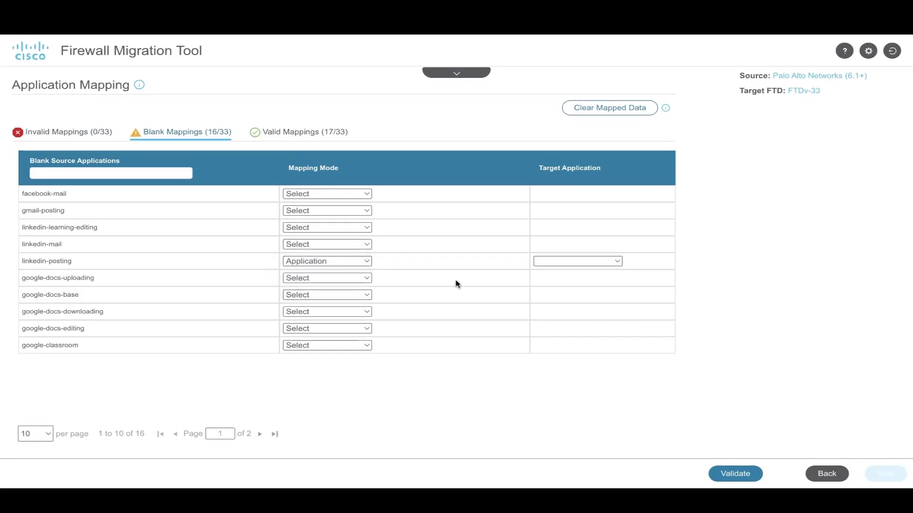
left_click(567, 261)
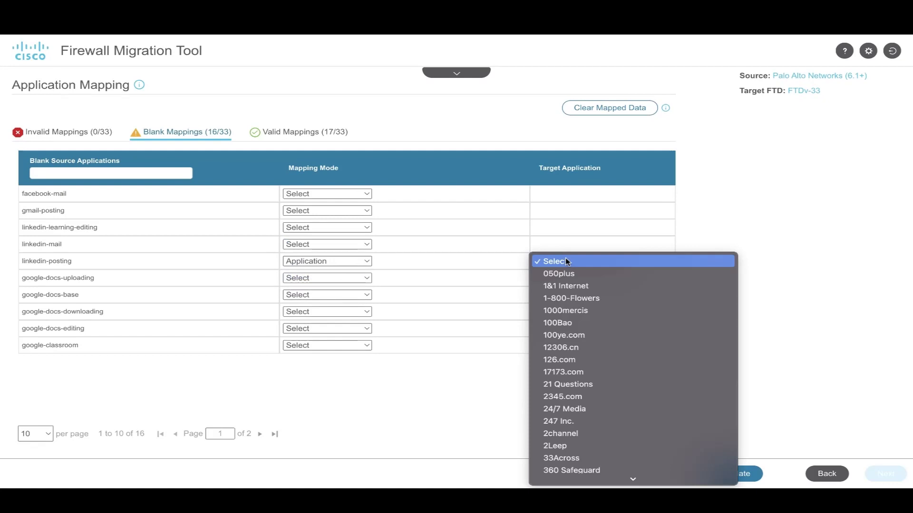
scroll(566, 261, "down", 15)
left_click(566, 261)
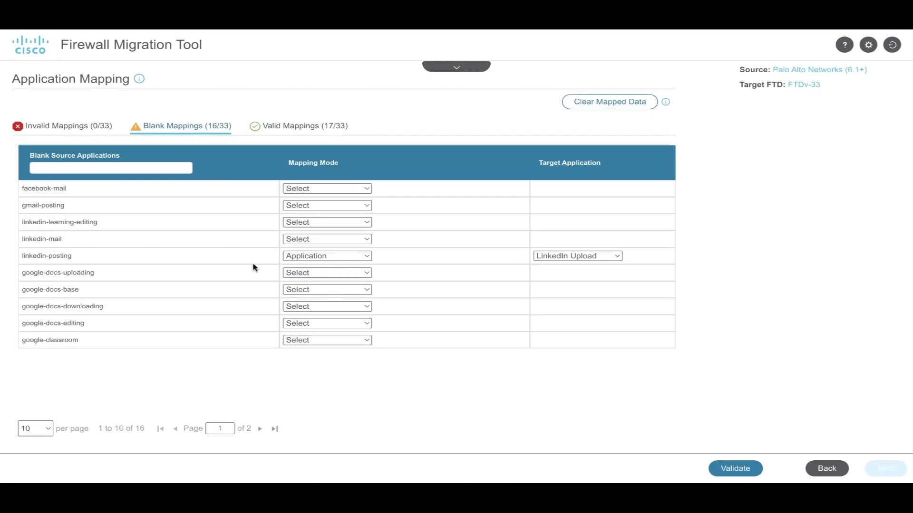
left_click(316, 275)
key("Escape")
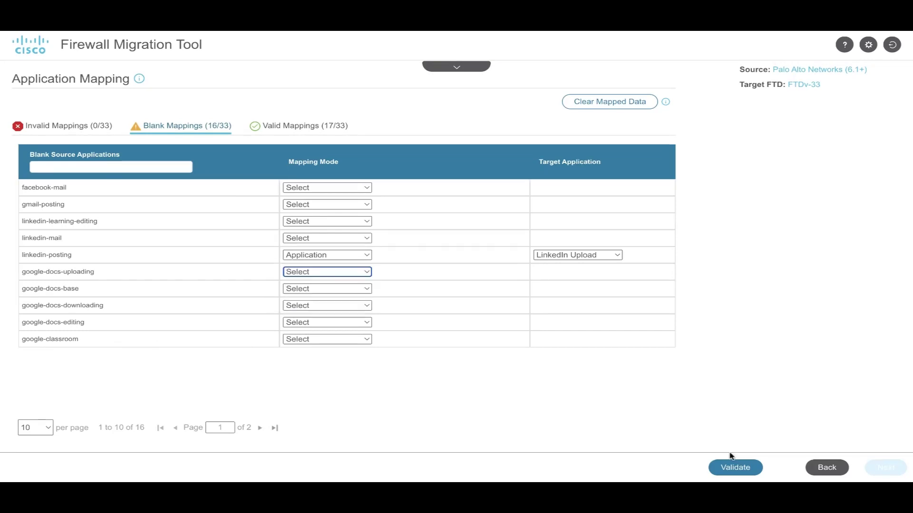
Validate and save the application mappings, giving 18 valid of 33.
left_click(309, 132)
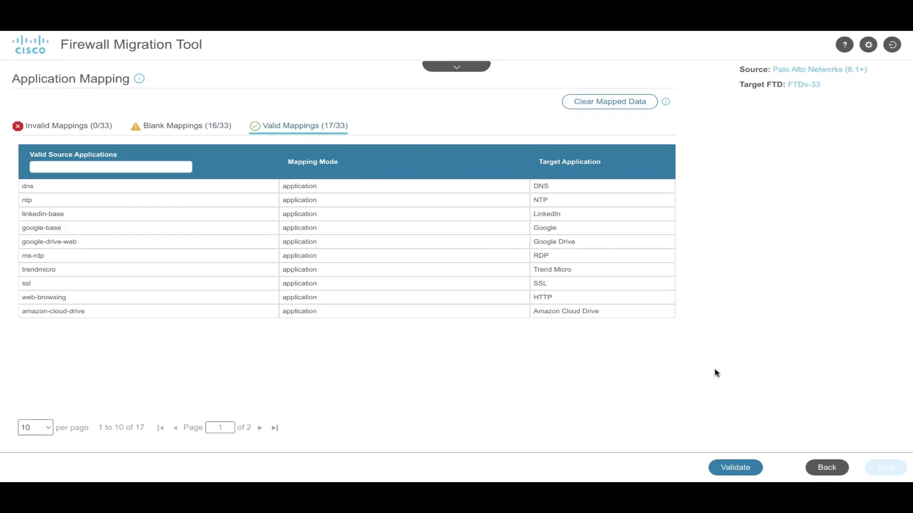
left_click(736, 468)
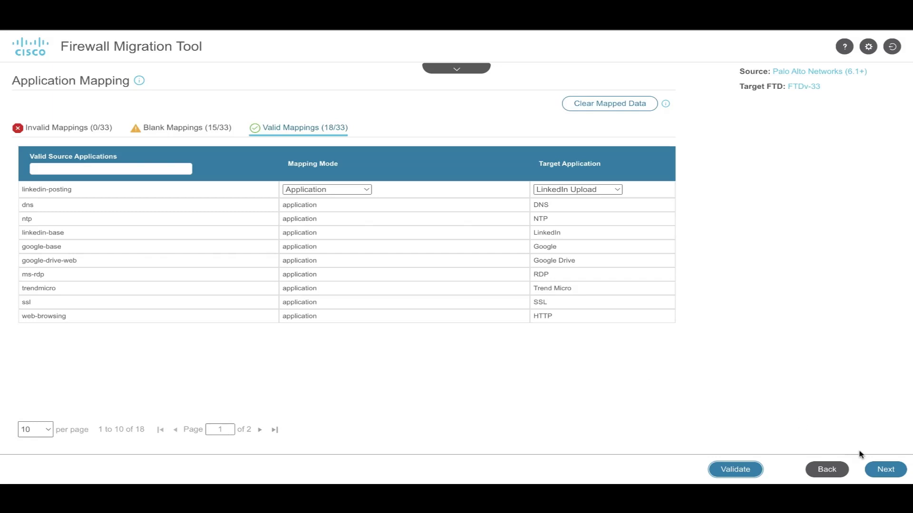
left_click(883, 472)
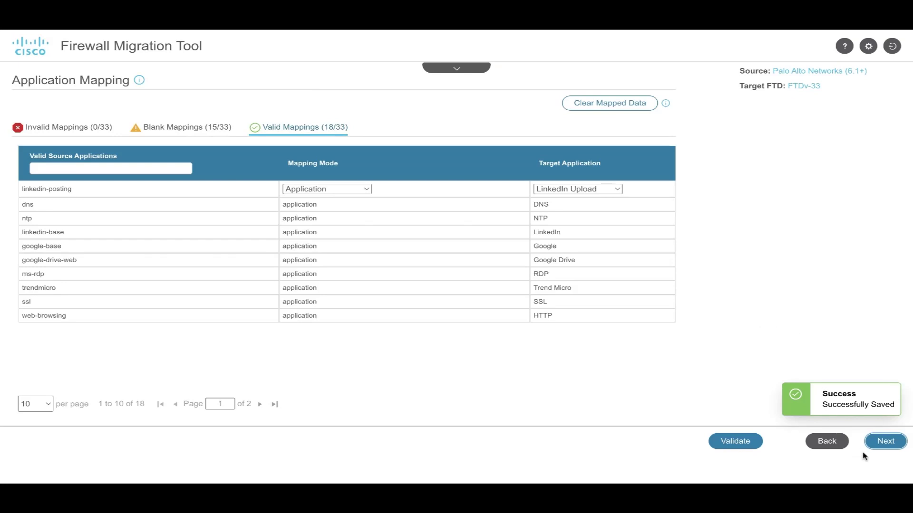
left_click(891, 442)
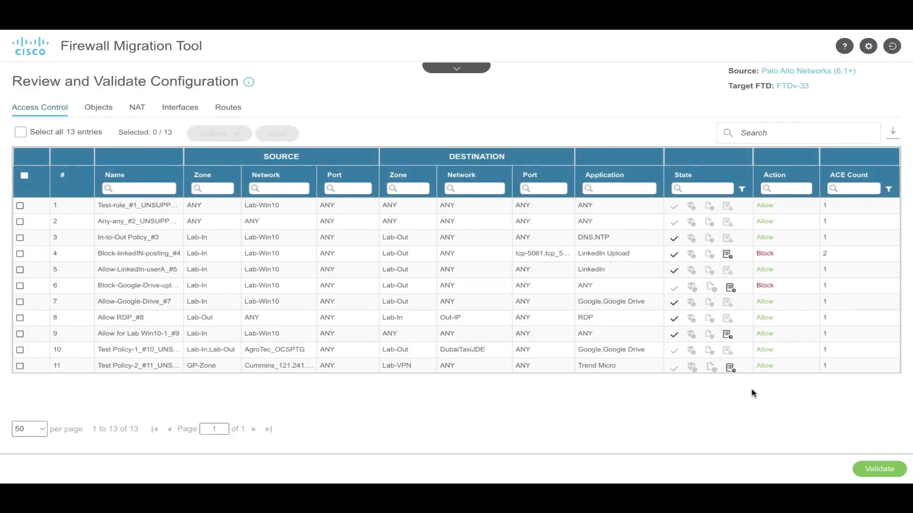
Review the migrated Access Control rules, then the network objects and interfaces.
scroll(517, 325, "down", 2)
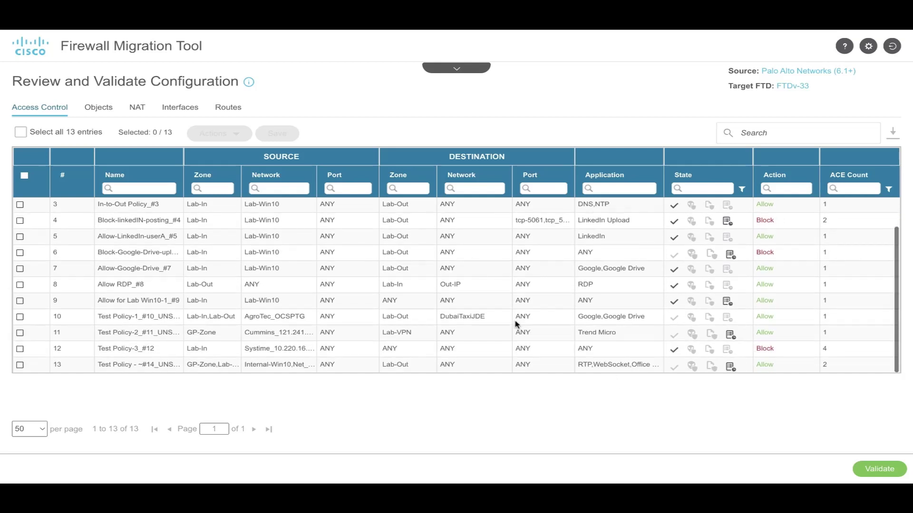
scroll(517, 325, "up", 2)
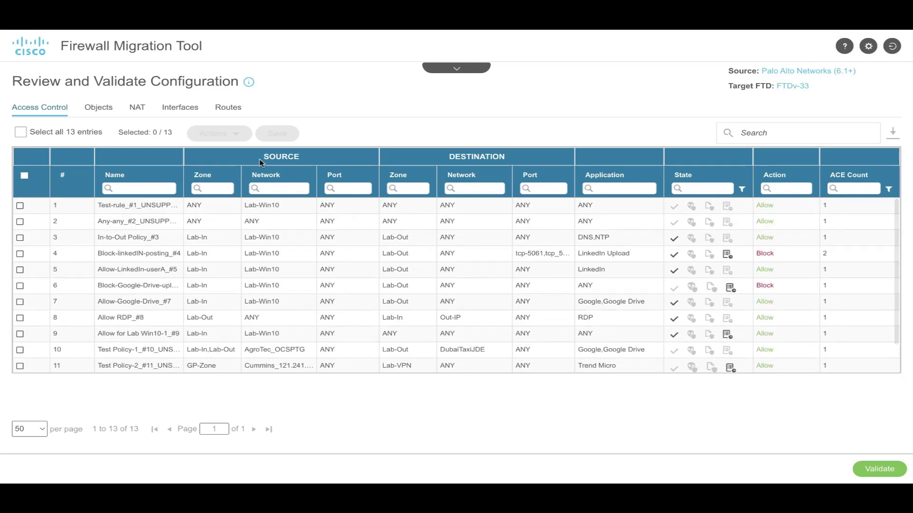
left_click(99, 108)
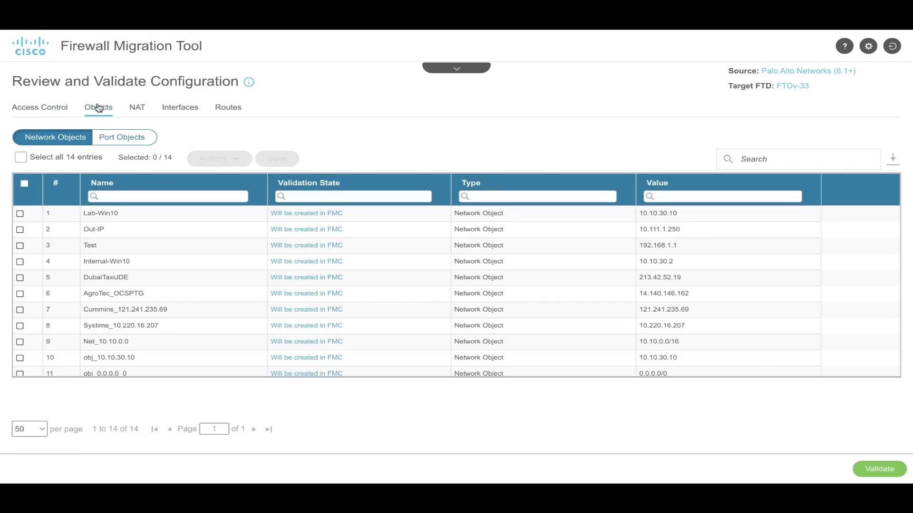
left_click(173, 109)
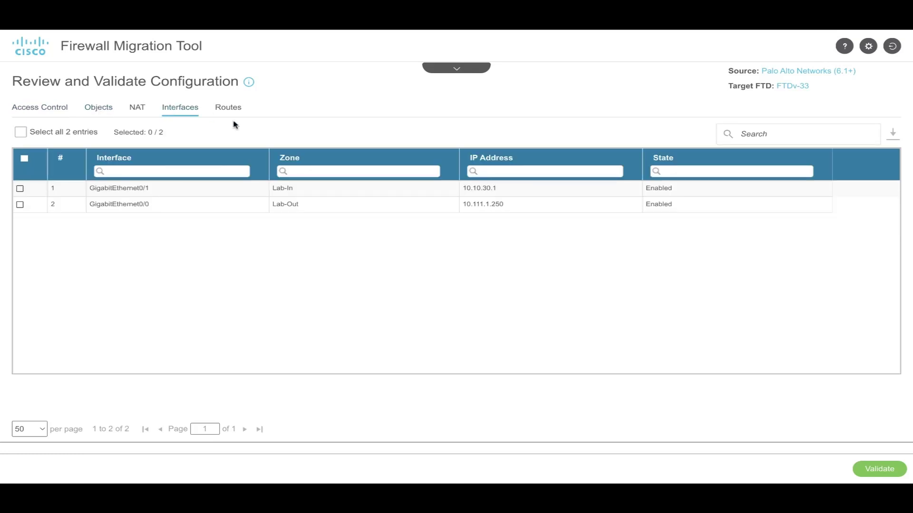
Validate the configuration, push it to FMC, and download the post-migration report.
left_click(876, 467)
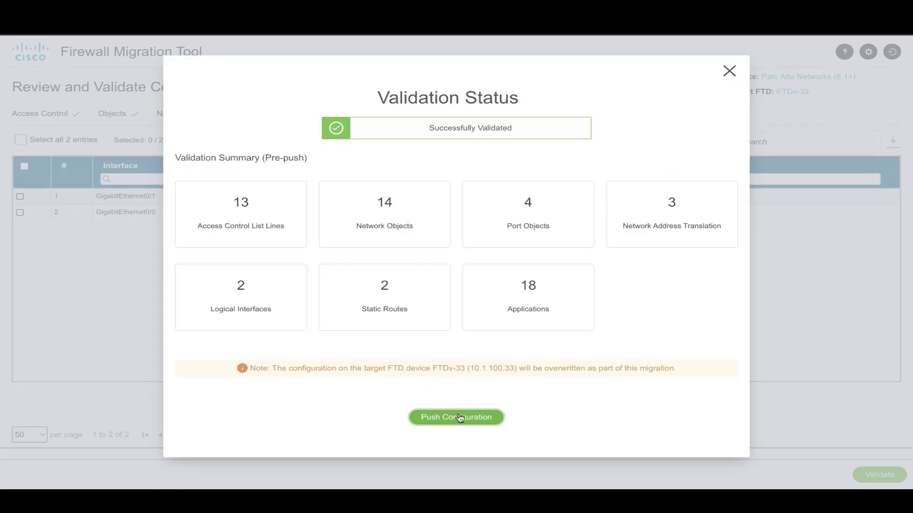
left_click(462, 419)
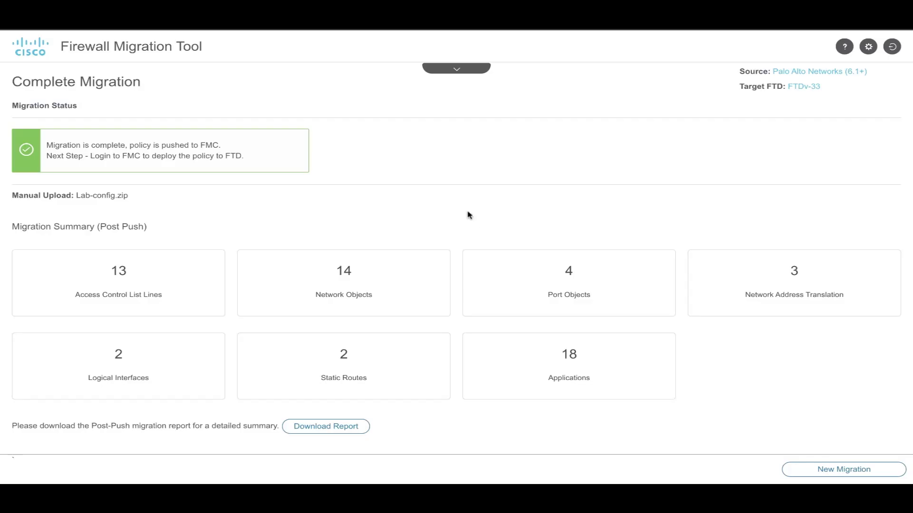
scroll(376, 208, "down", 1)
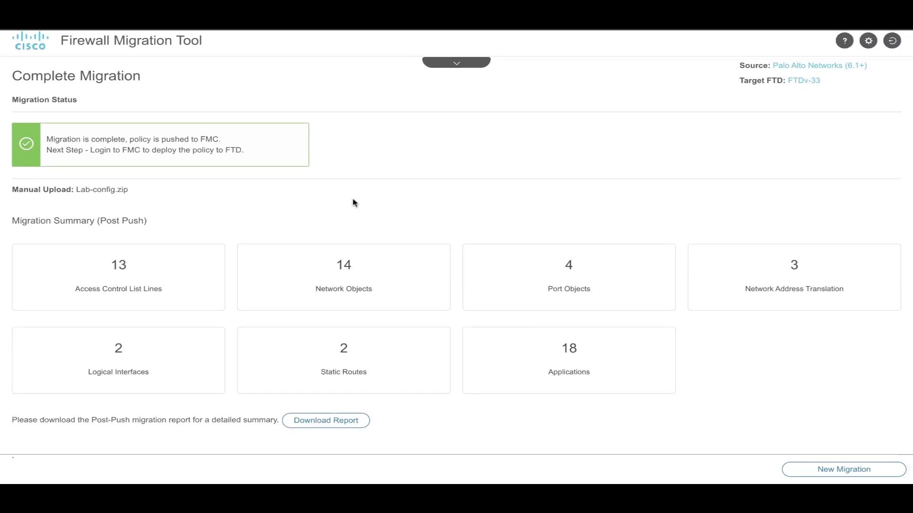
left_click(317, 422)
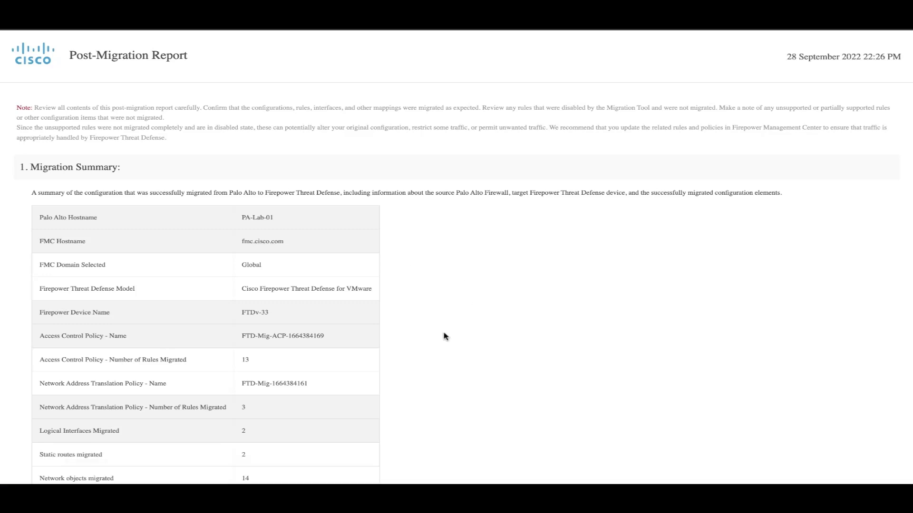
Scroll down the post-migration report through its Migration Summary, Interface Mapping and Zone Mapping sections.
scroll(443, 336, "down", 2)
scroll(446, 337, "down", 8)
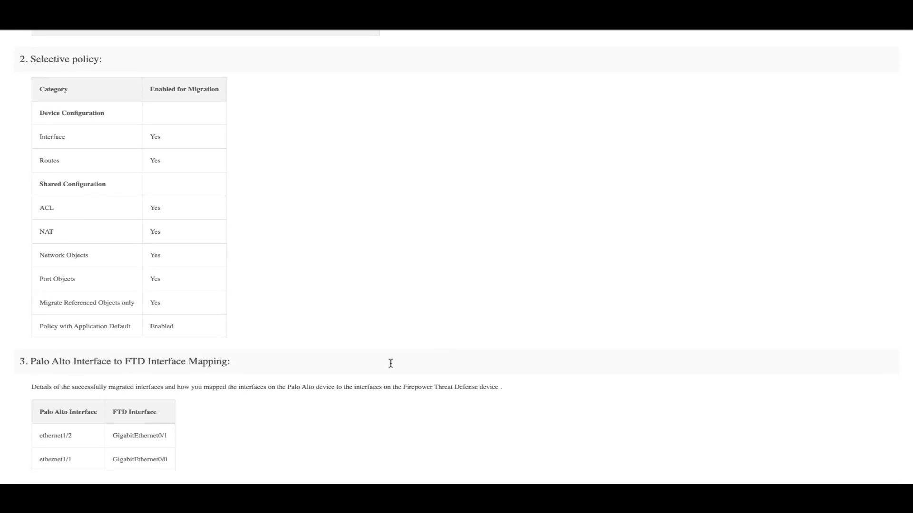
scroll(411, 382, "down", 2)
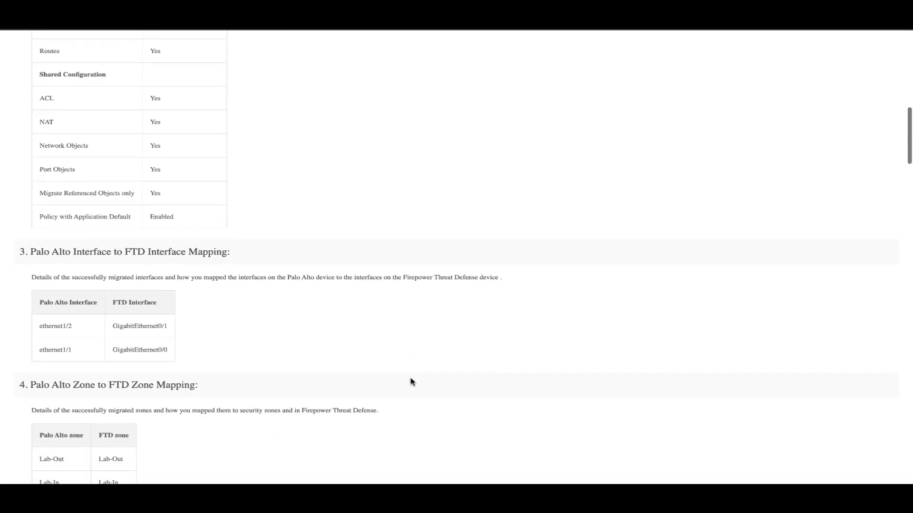
scroll(412, 382, "down", 2)
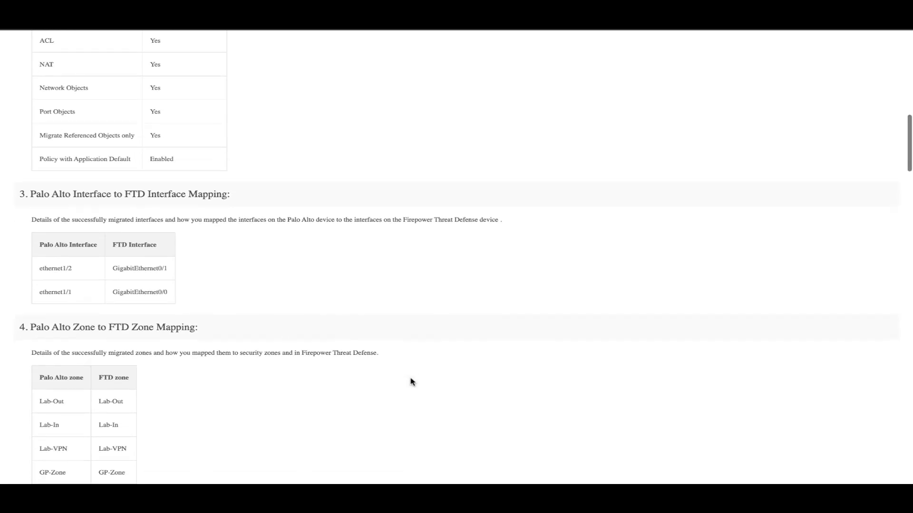
scroll(412, 382, "down", 1)
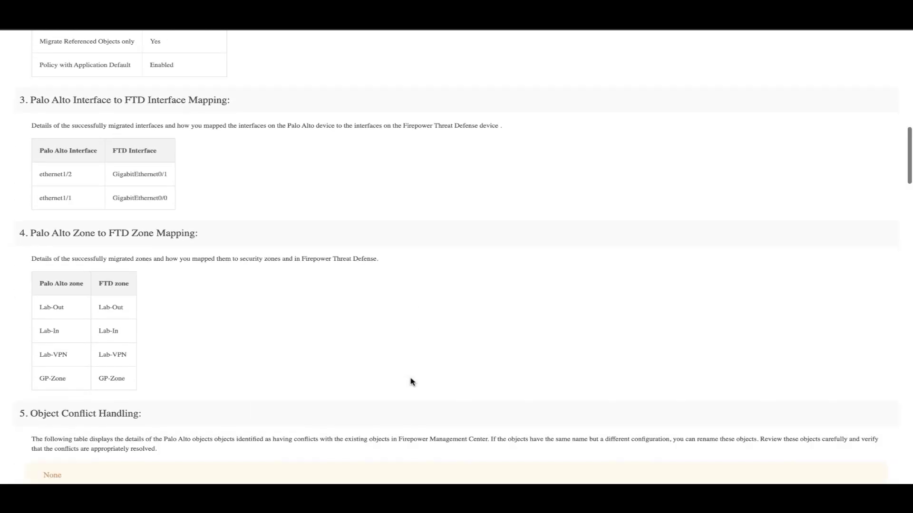
scroll(411, 382, "down", 2)
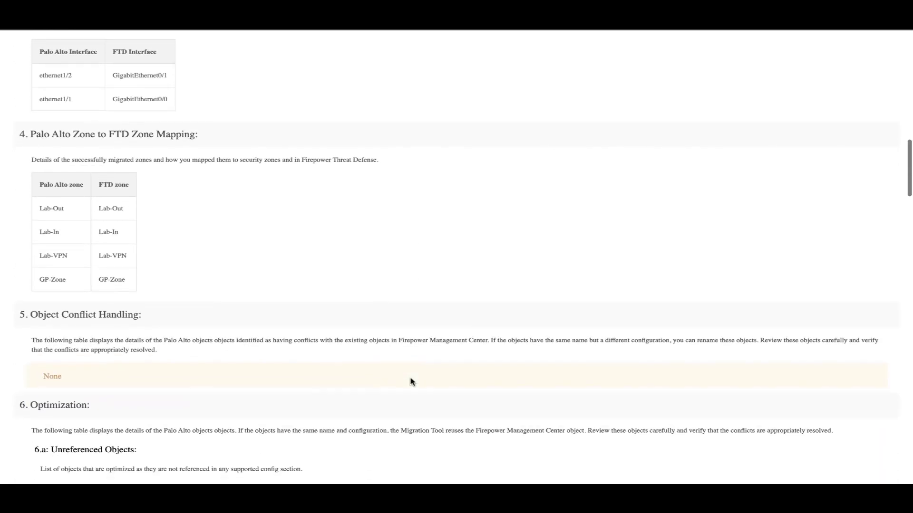
scroll(412, 381, "down", 1)
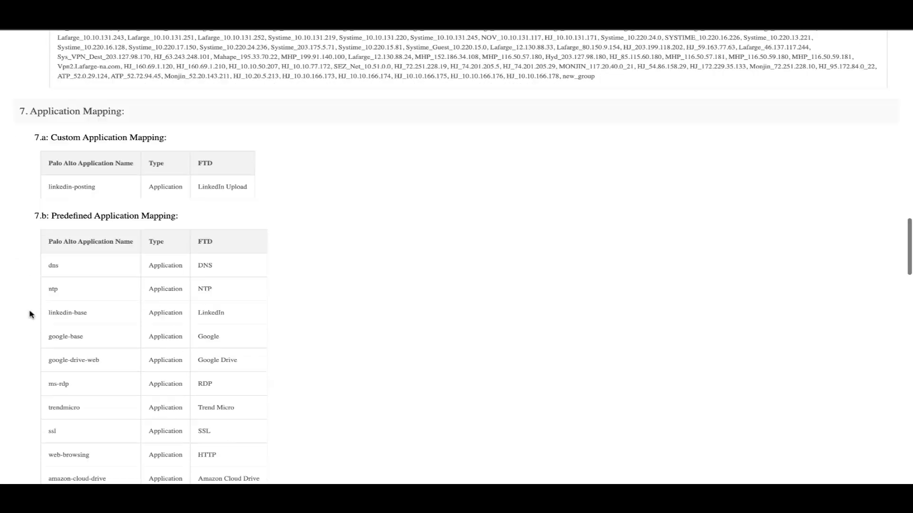
Scroll the report on through section 7 Application Mapping and section 9 Unsupported Configuration.
scroll(30, 315, "down", 3)
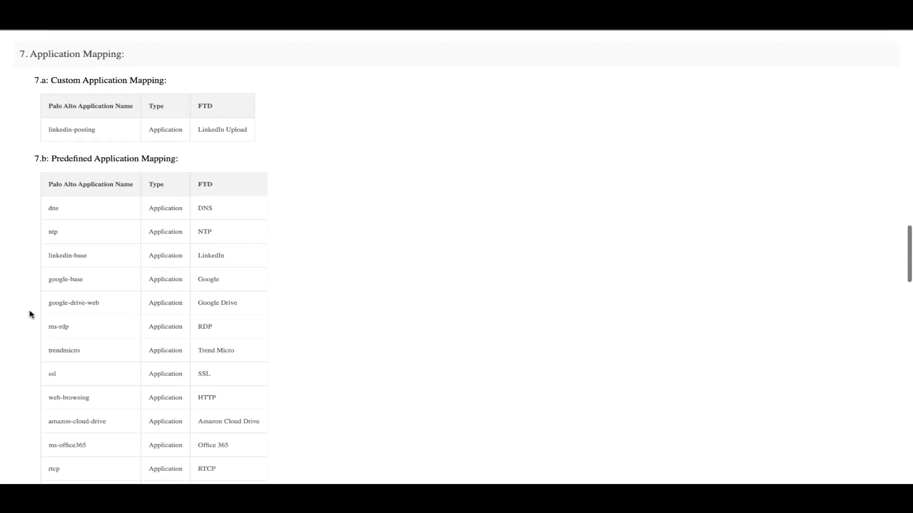
scroll(30, 314, "down", 5)
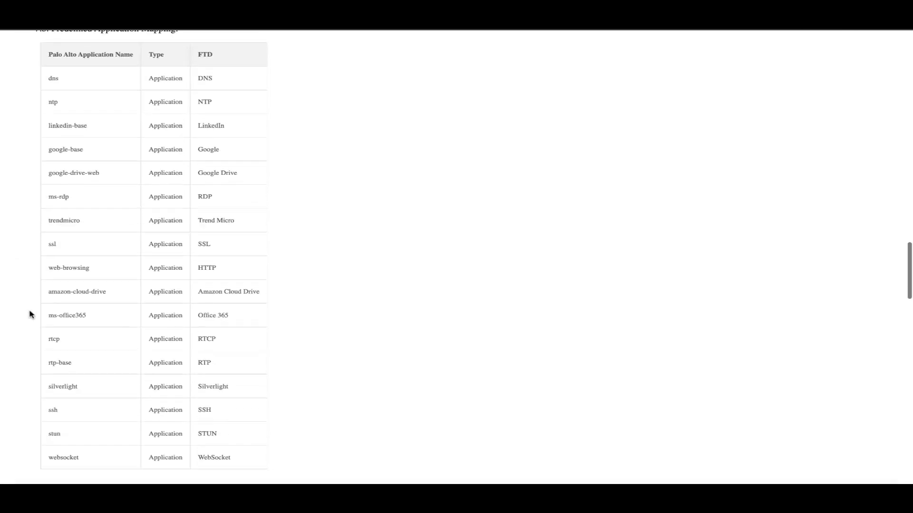
scroll(29, 314, "down", 2)
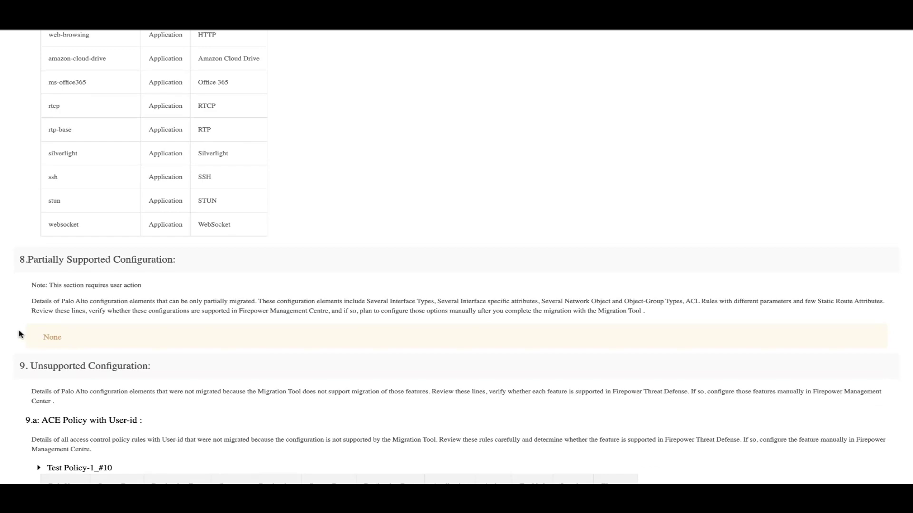
scroll(19, 334, "down", 5)
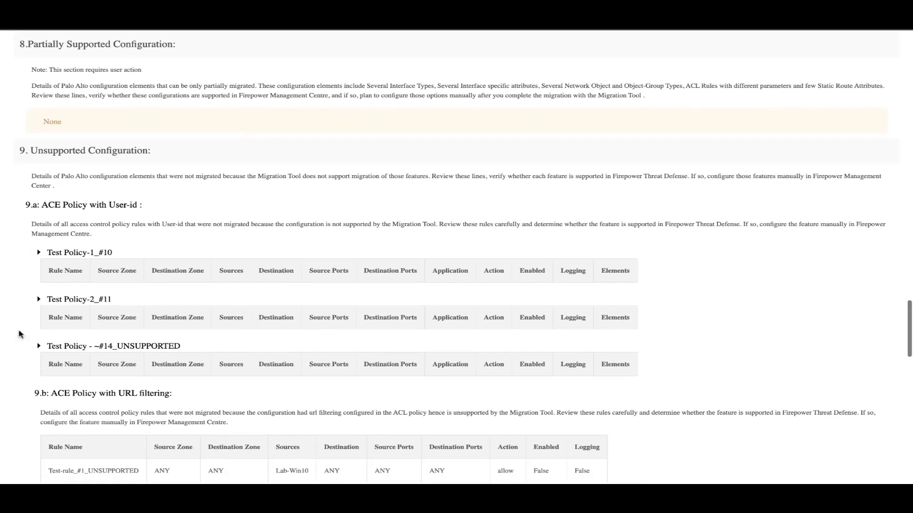
scroll(19, 335, "down", 3)
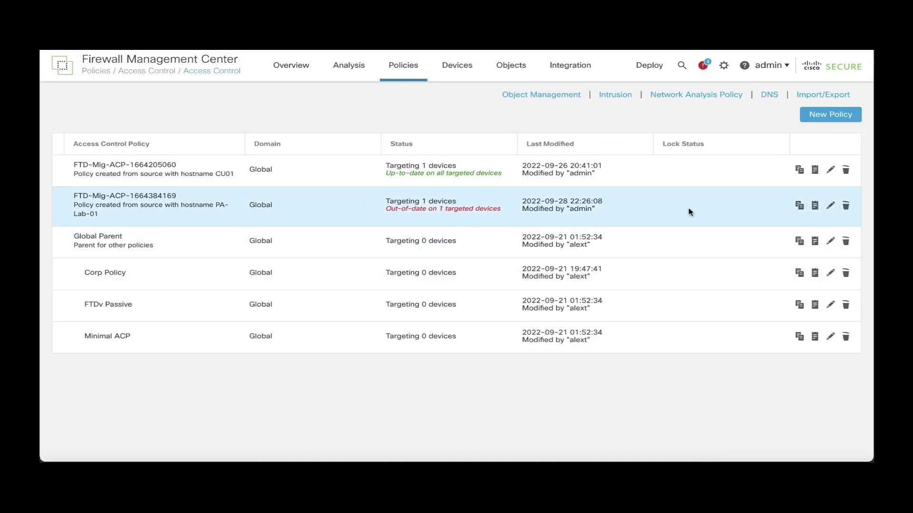
left_click(829, 207)
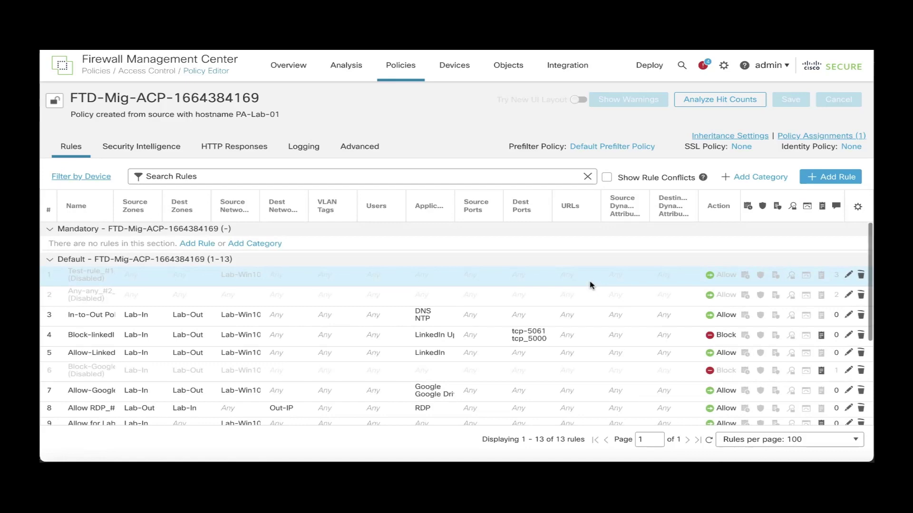
scroll(587, 324, "down", 1)
scroll(587, 324, "down", 5)
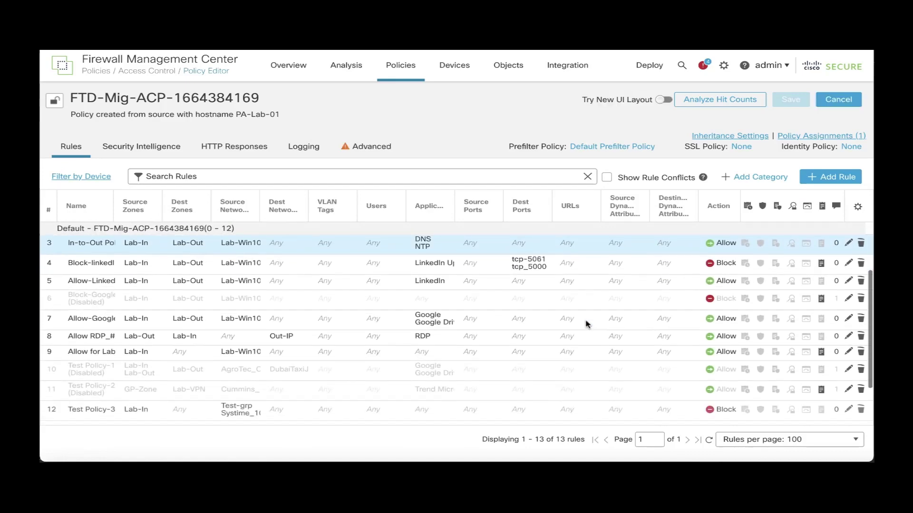